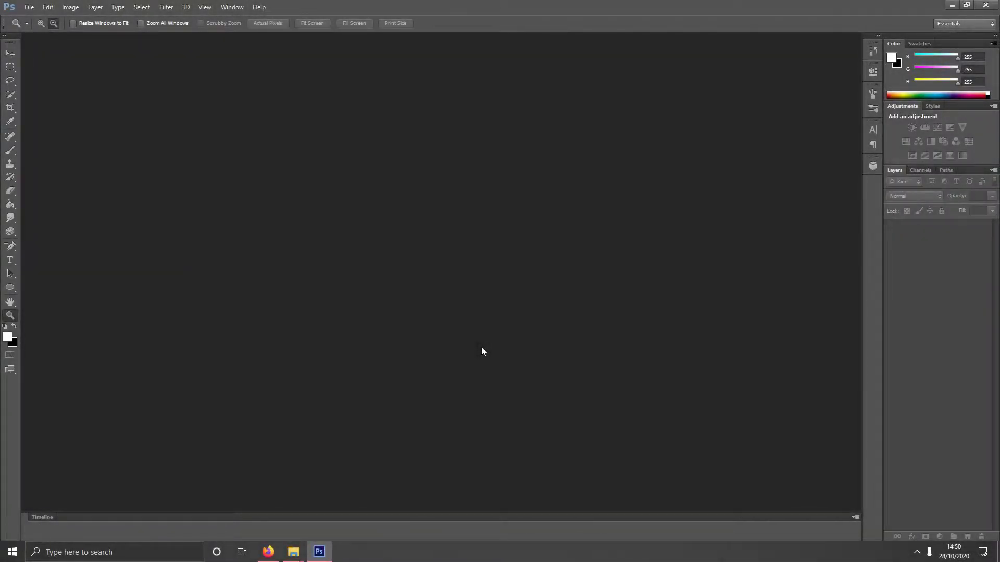
# - Create a new document 1280 pixels wide by 720 pixels high
pyautogui.click(30, 7)
pyautogui.click(37, 15)
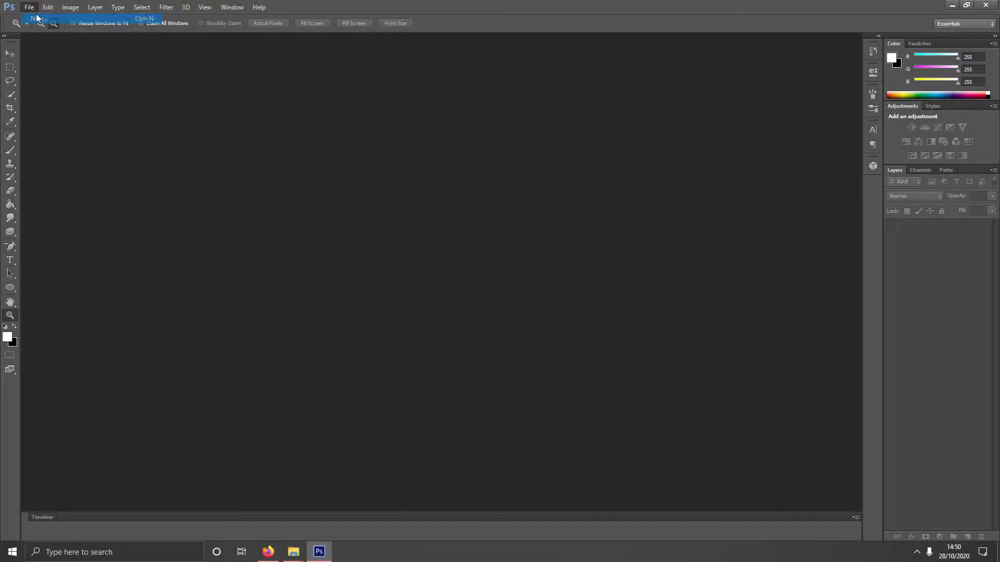
pyautogui.click(474, 191)
pyautogui.doubleClick(478, 191)
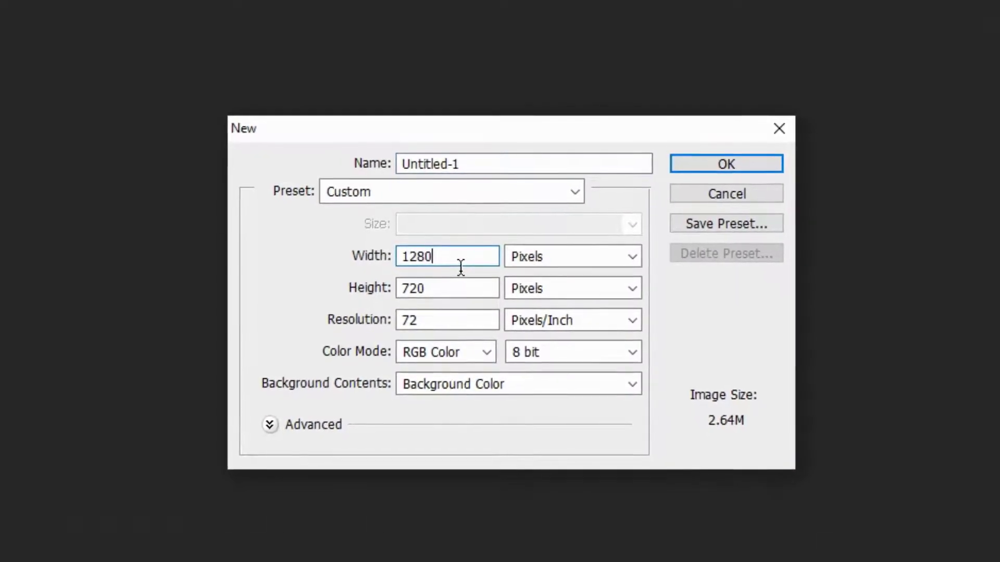
pyautogui.click(421, 286)
pyautogui.doubleClick(399, 284)
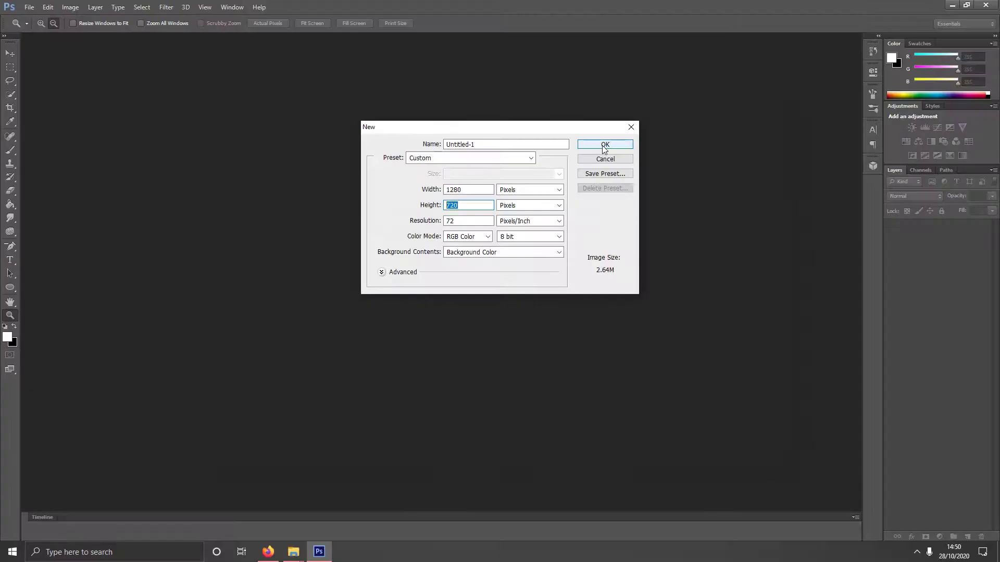
pyautogui.click(700, 155)
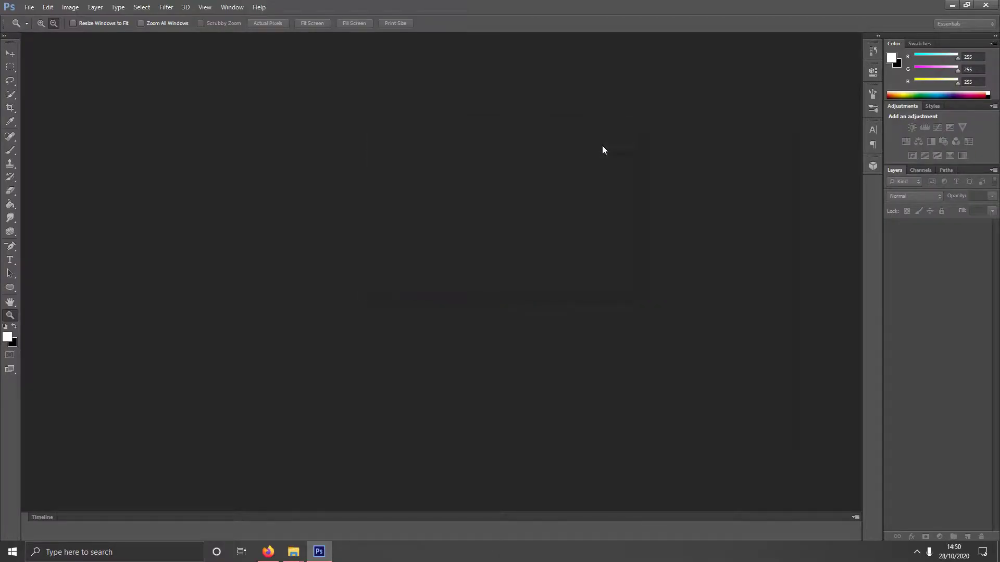
# - Browse the Open dialog into the KSI THUMBNAIL folder on the Desktop
pyautogui.click(29, 7)
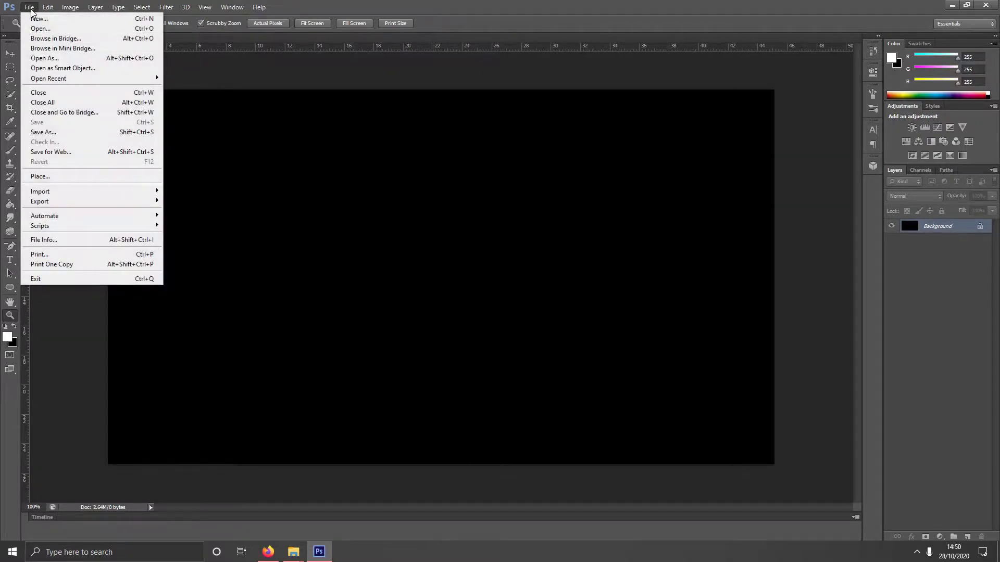
pyautogui.click(44, 29)
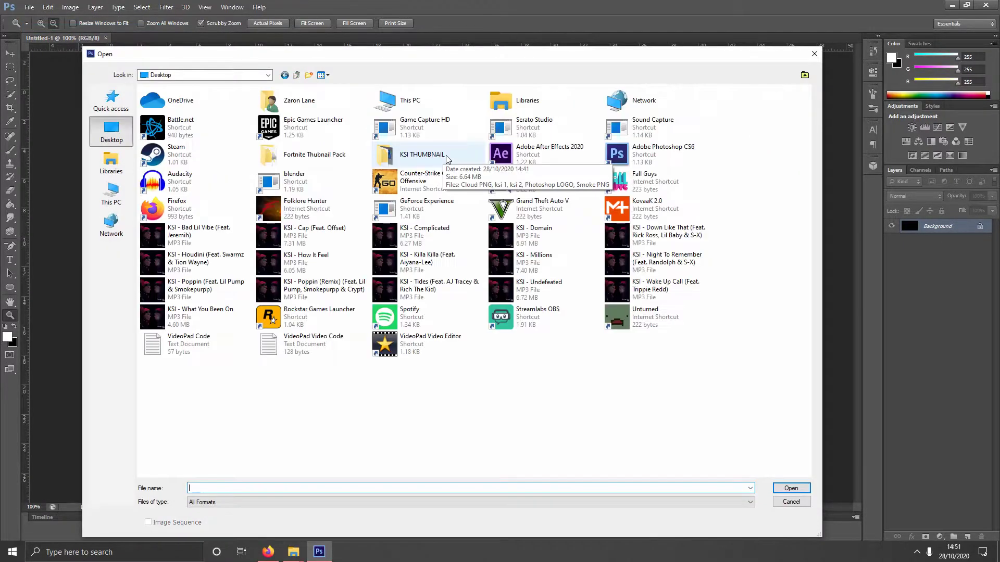
pyautogui.doubleClick(446, 156)
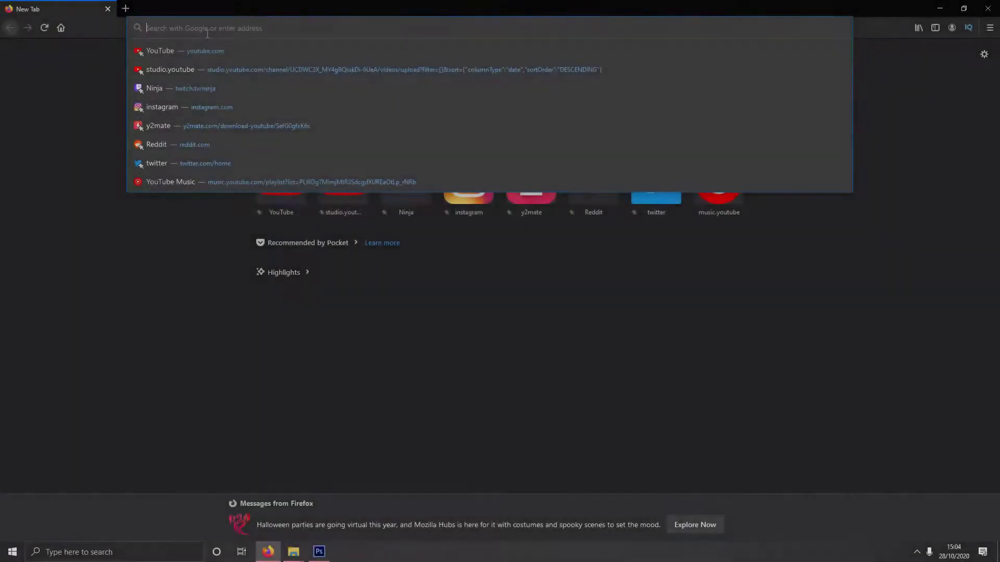
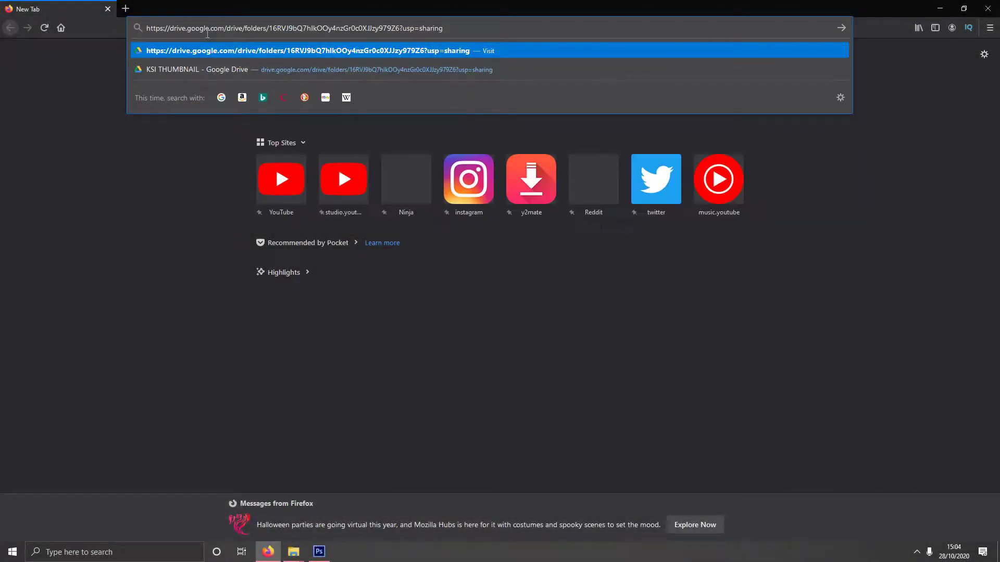
# - Load the shared Drive folder link and download all five KSI THUMBNAIL images
pyautogui.press('Return')
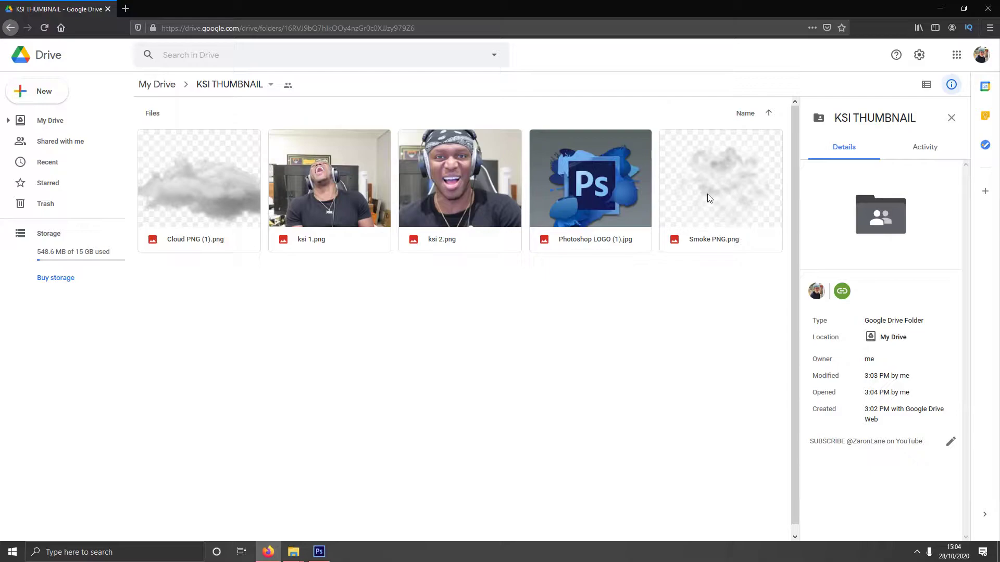
pyautogui.moveTo(714, 246); pyautogui.dragTo(189, 173)
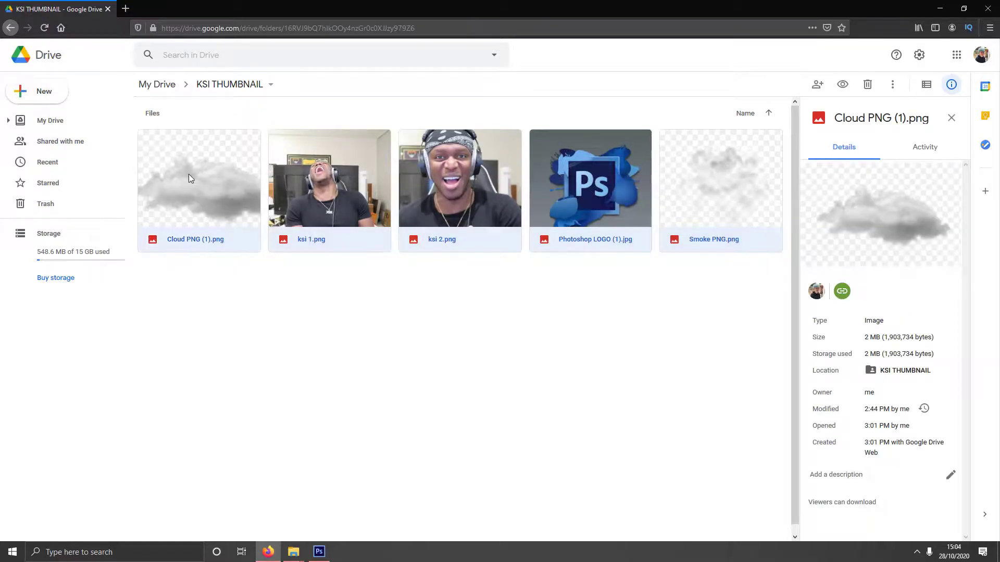
pyautogui.rightClick(361, 188)
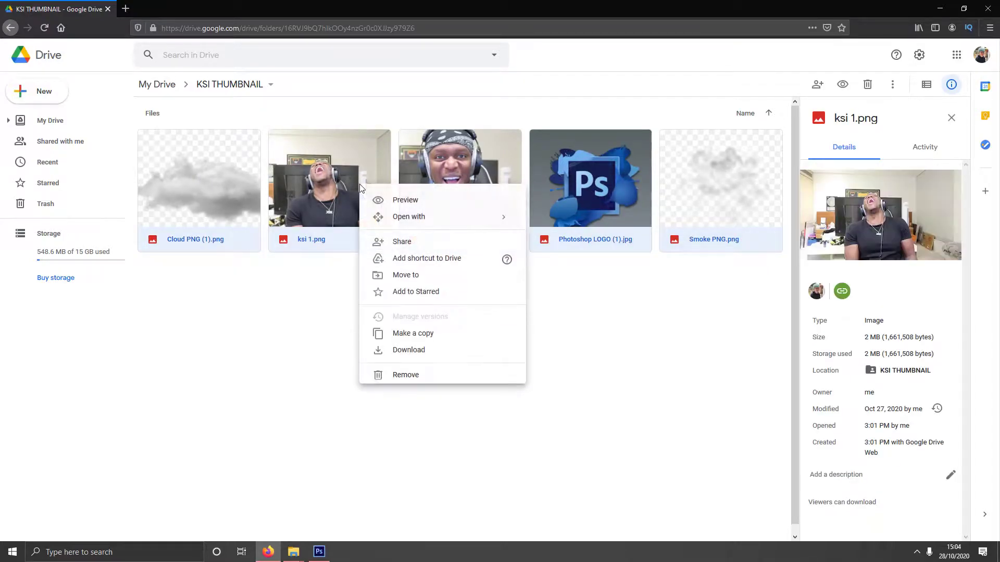
pyautogui.click(428, 351)
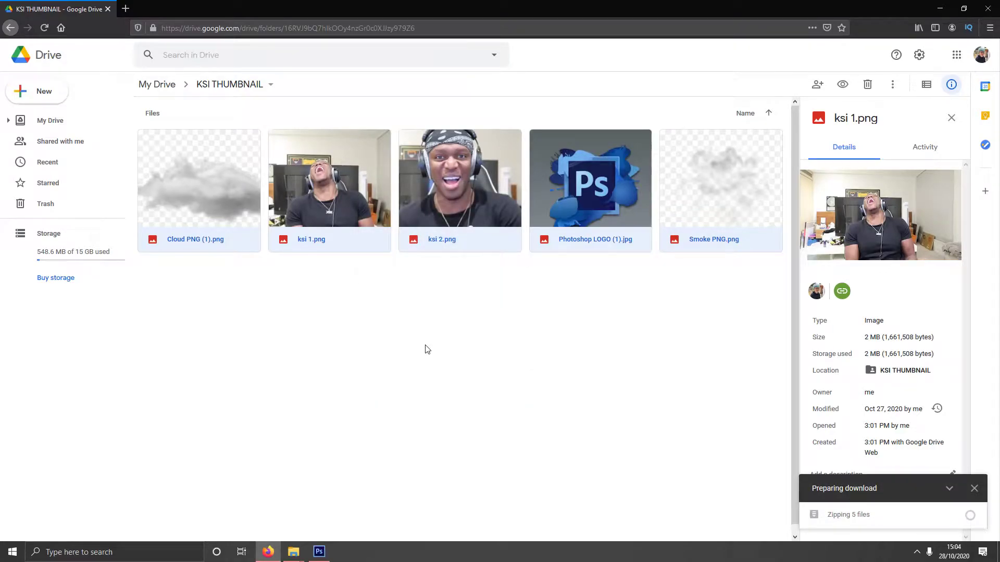
pyautogui.click(766, 333)
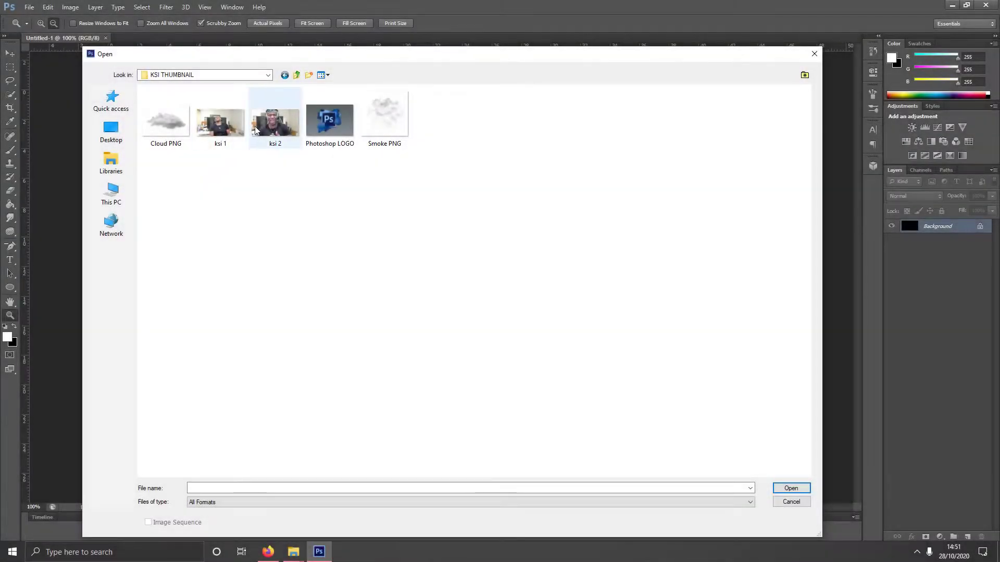
# - Open ksi 2.png and drag it into Untitled-1 as Layer 1
pyautogui.doubleClick(270, 127)
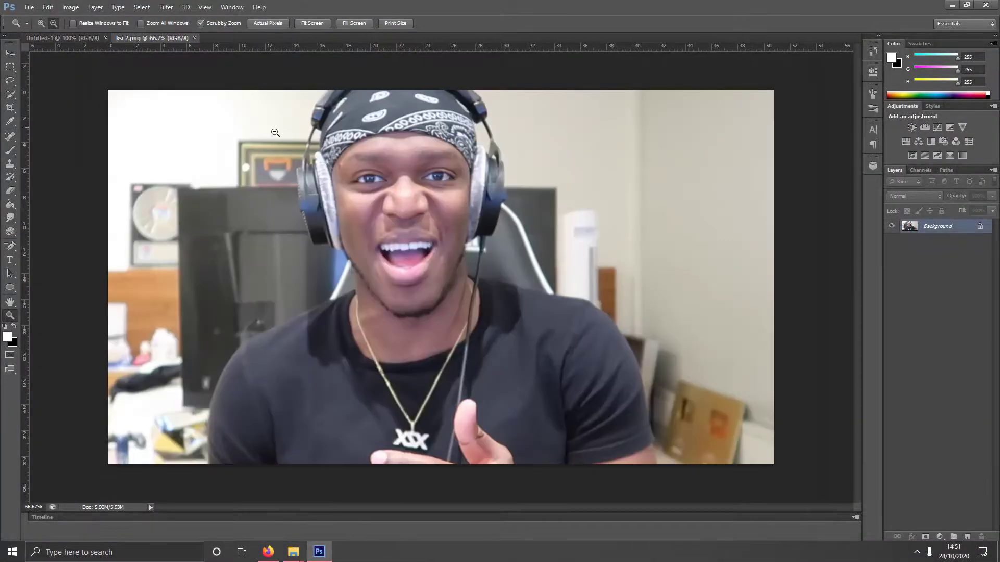
pyautogui.moveTo(160, 38); pyautogui.dragTo(55, 103)
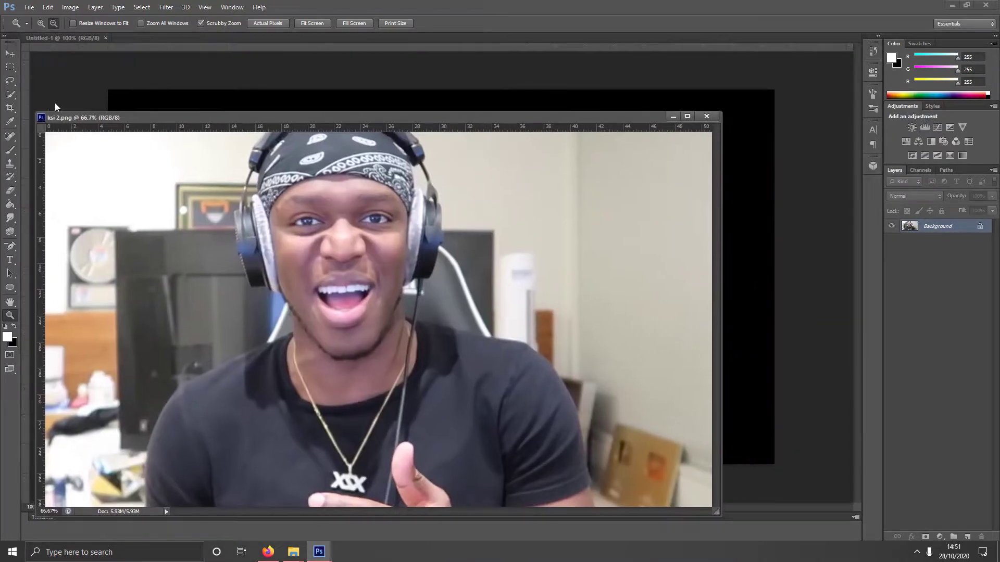
pyautogui.click(10, 54)
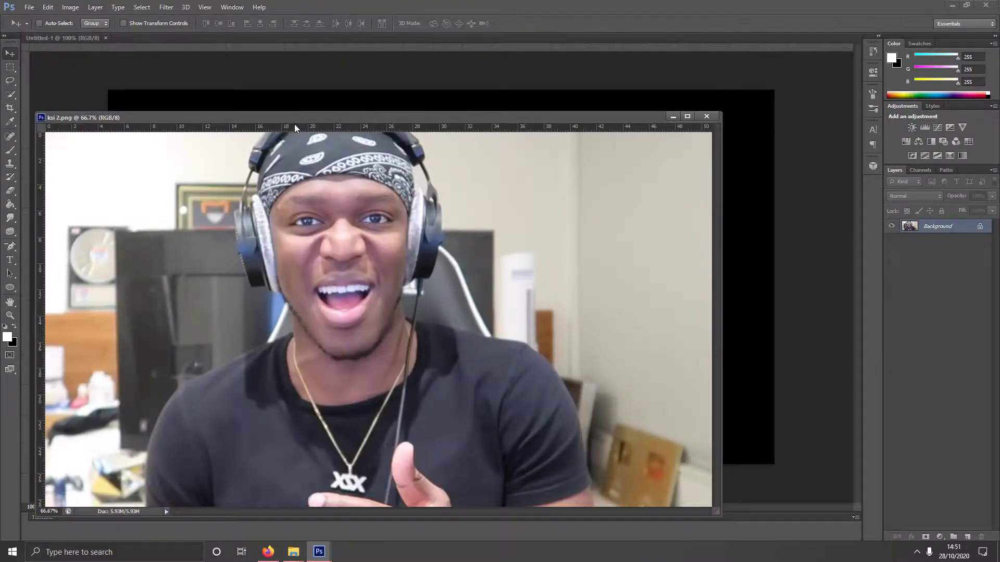
pyautogui.moveTo(295, 124); pyautogui.dragTo(277, 182)
pyautogui.moveTo(333, 292); pyautogui.dragTo(418, 121)
pyautogui.click(657, 179)
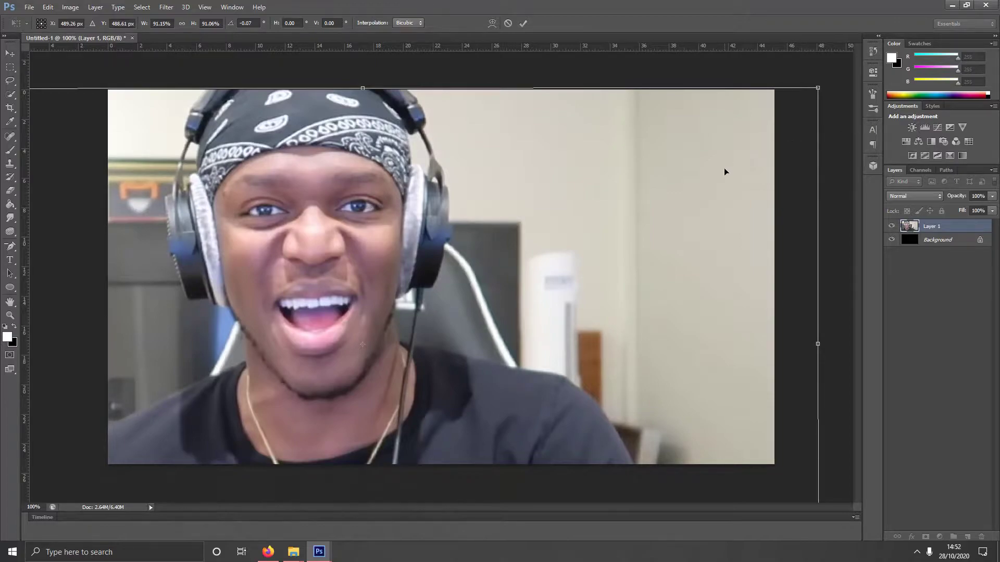
# - Resize and position the ksi photo to fill the canvas
pyautogui.moveTo(561, 208)
pyautogui.mouseDown()
pyautogui.moveTo(614, 208)
pyautogui.moveTo(571, 205)
pyautogui.mouseUp()
pyautogui.press('Return')
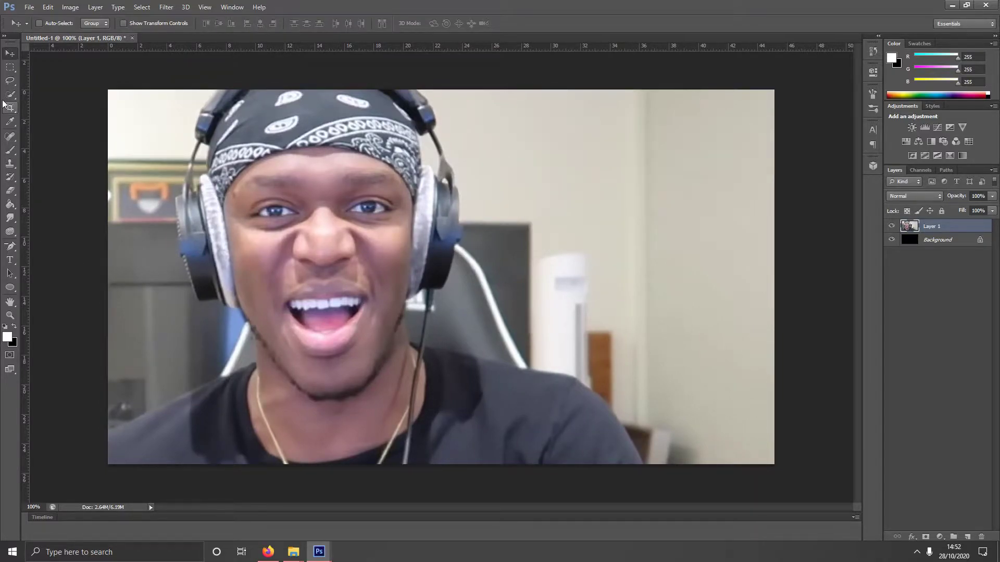
pyautogui.moveTo(320, 186); pyautogui.dragTo(326, 188)
pyautogui.moveTo(388, 194); pyautogui.dragTo(383, 190)
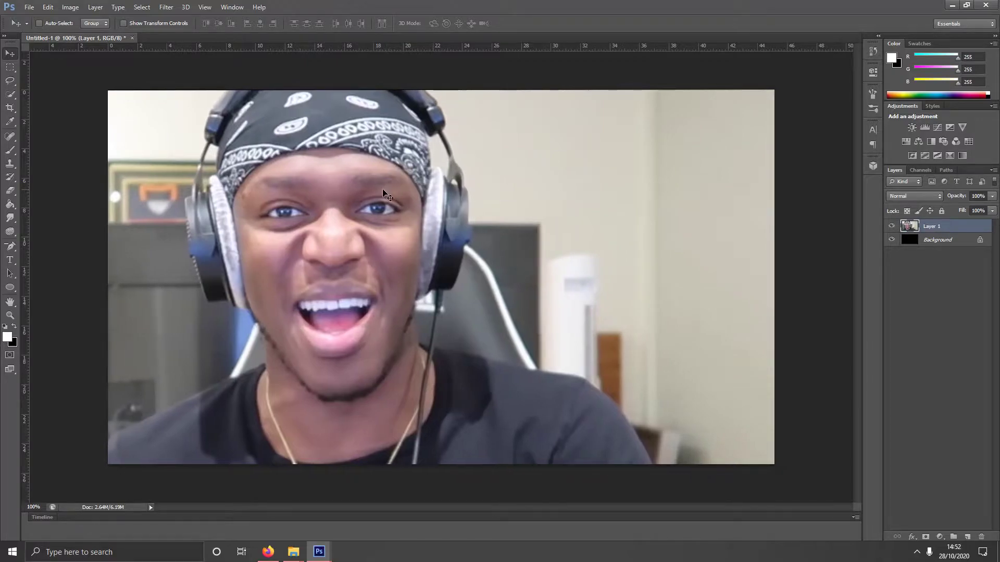
# - Quick-select the person's body, left shirt edge and left headphone cup
pyautogui.rightClick(10, 98)
pyautogui.click(70, 92)
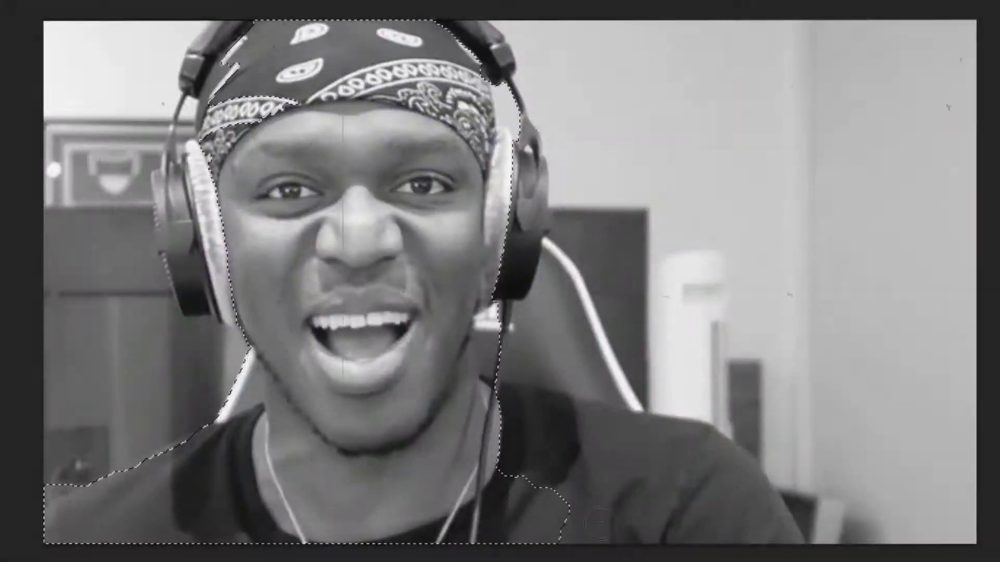
pyautogui.moveTo(195, 452); pyautogui.dragTo(478, 365)
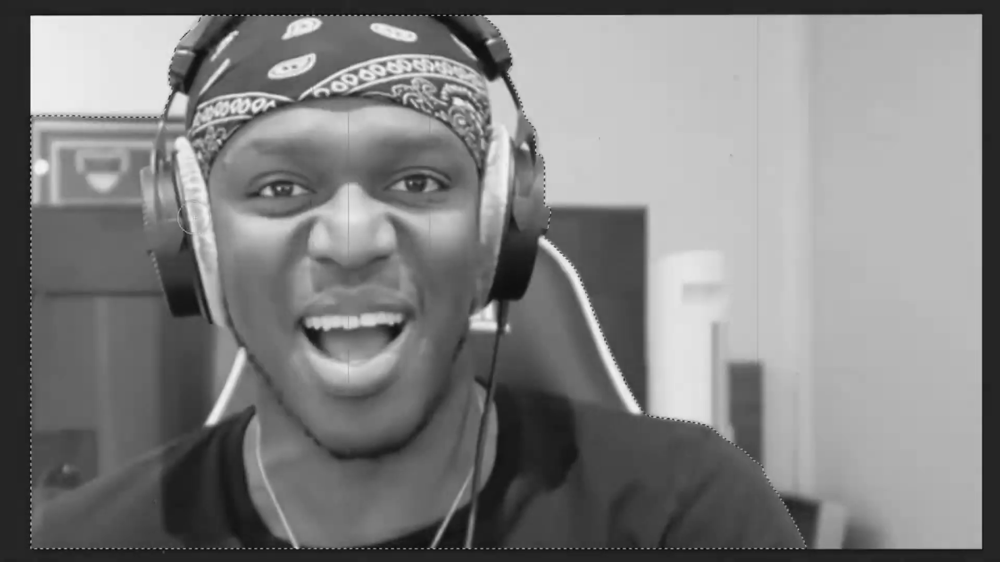
pyautogui.moveTo(238, 77)
pyautogui.mouseDown()
pyautogui.moveTo(131, 144)
pyautogui.moveTo(89, 235)
pyautogui.moveTo(78, 369)
pyautogui.moveTo(47, 448)
pyautogui.moveTo(49, 500)
pyautogui.mouseUp()
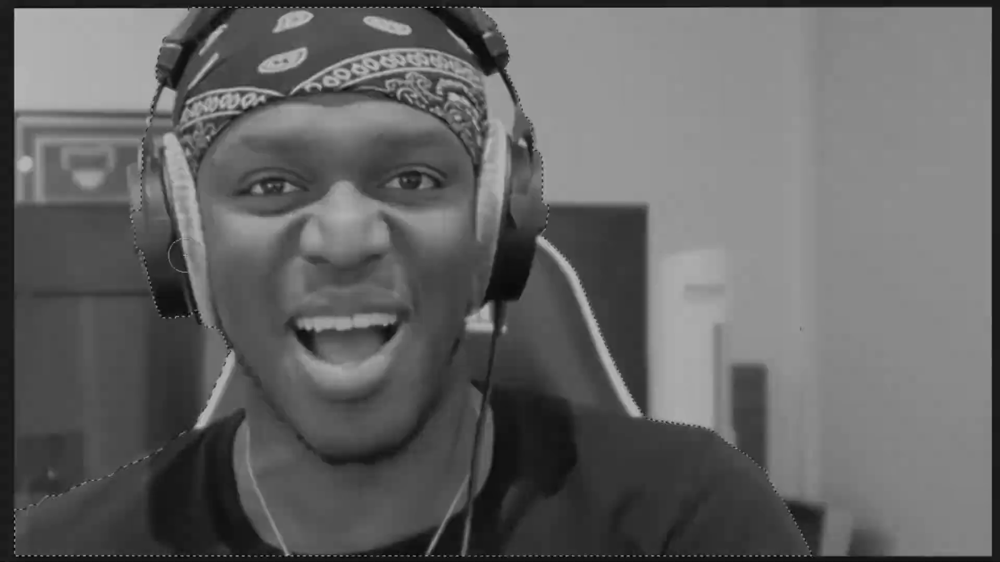
pyautogui.moveTo(172, 302); pyautogui.dragTo(179, 198)
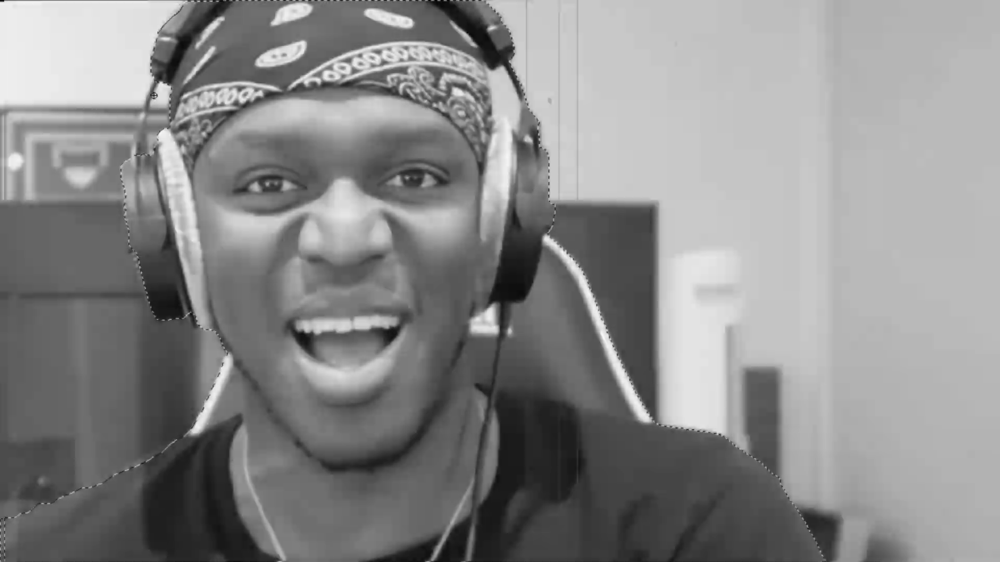
pyautogui.rightClick(968, 230)
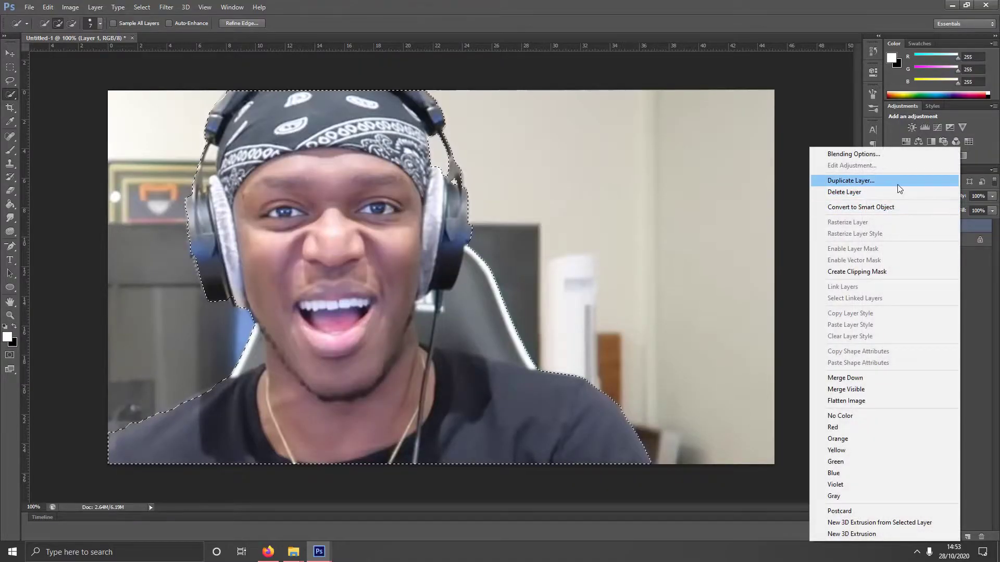
# - Duplicate Layer 1 and mask the copy to the selected person
pyautogui.click(898, 184)
pyautogui.click(591, 172)
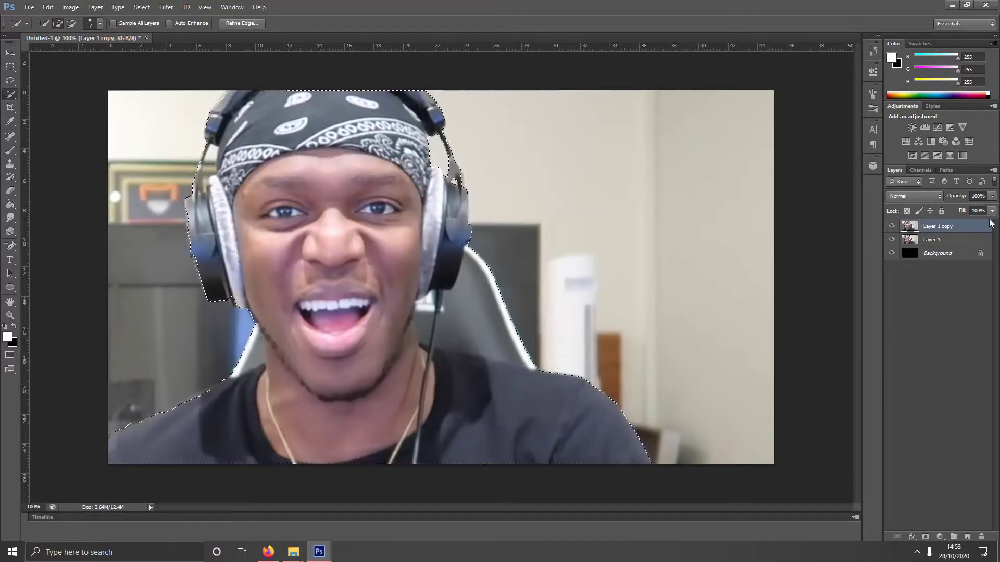
pyautogui.click(926, 537)
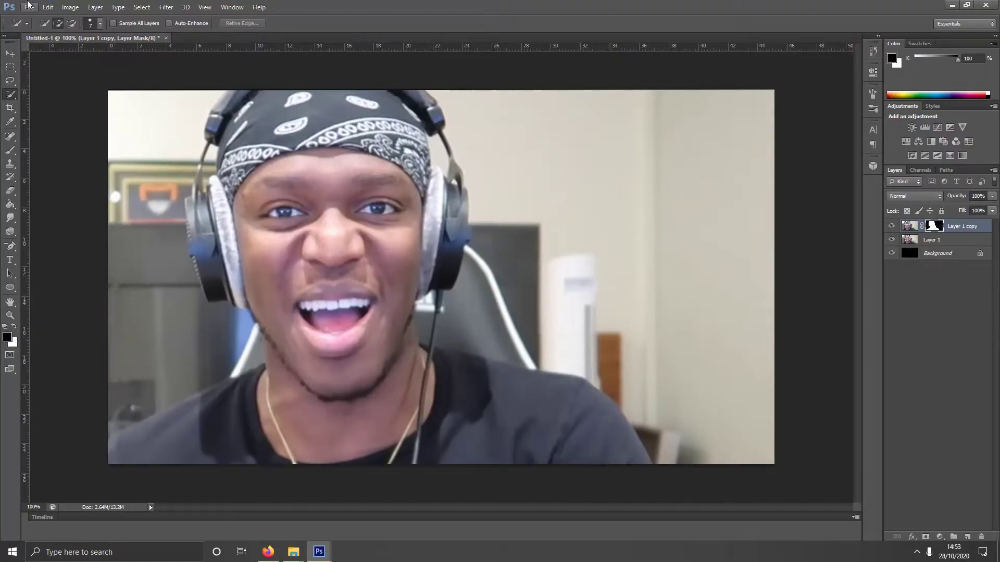
# - Open the Photoshop LOGO.jpg image
pyautogui.click(29, 7)
pyautogui.click(39, 27)
pyautogui.doubleClick(331, 123)
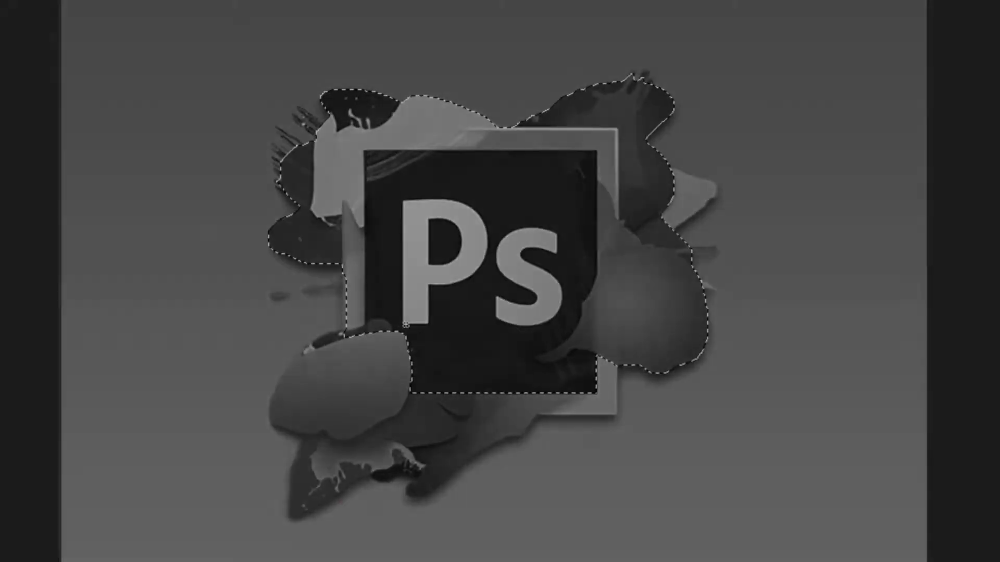
# - Mask the Ps logo off its background and drag it into the thumbnail
pyautogui.moveTo(313, 375); pyautogui.dragTo(329, 470)
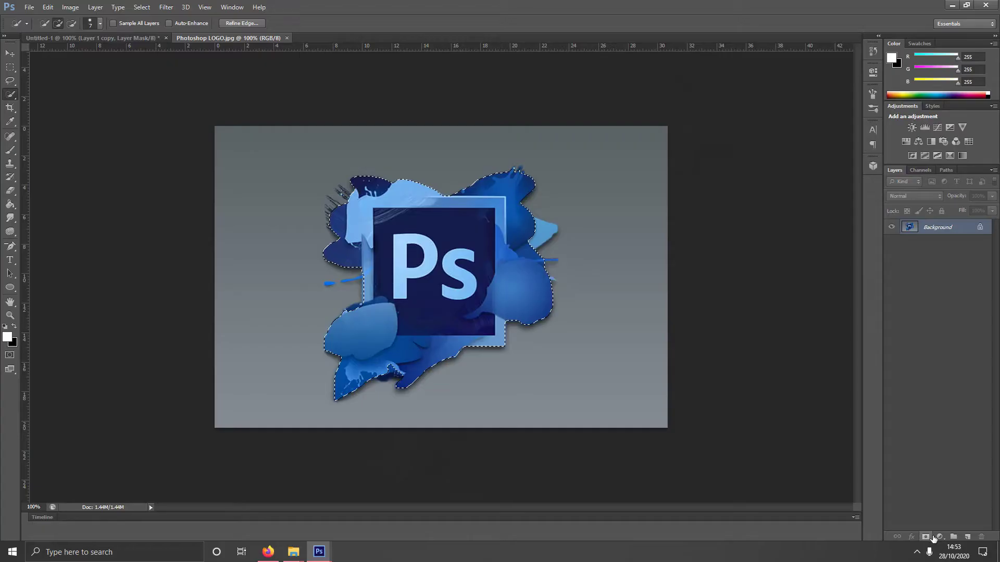
pyautogui.click(928, 536)
pyautogui.moveTo(210, 38); pyautogui.dragTo(95, 59)
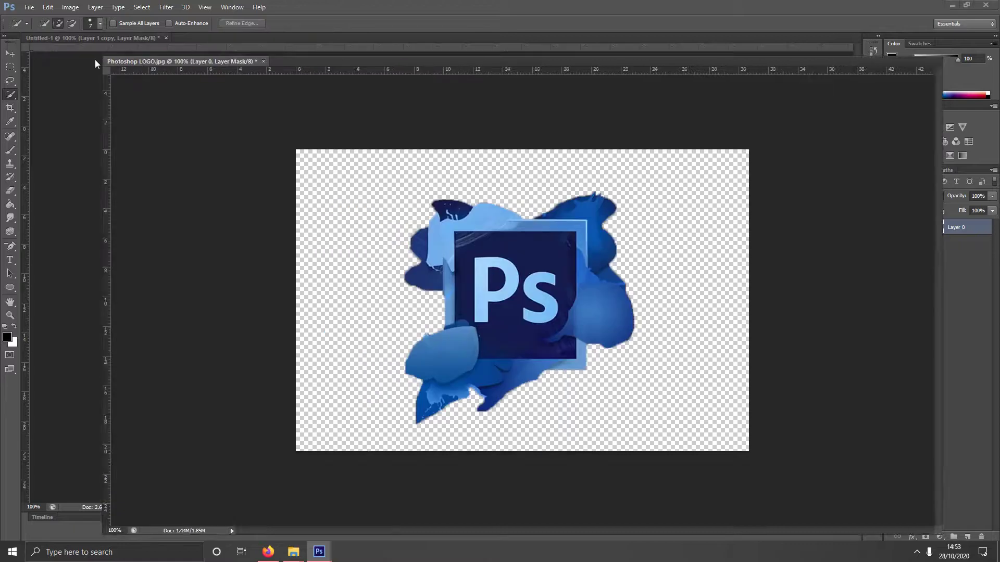
pyautogui.press('v')
pyautogui.moveTo(437, 190); pyautogui.dragTo(534, 107)
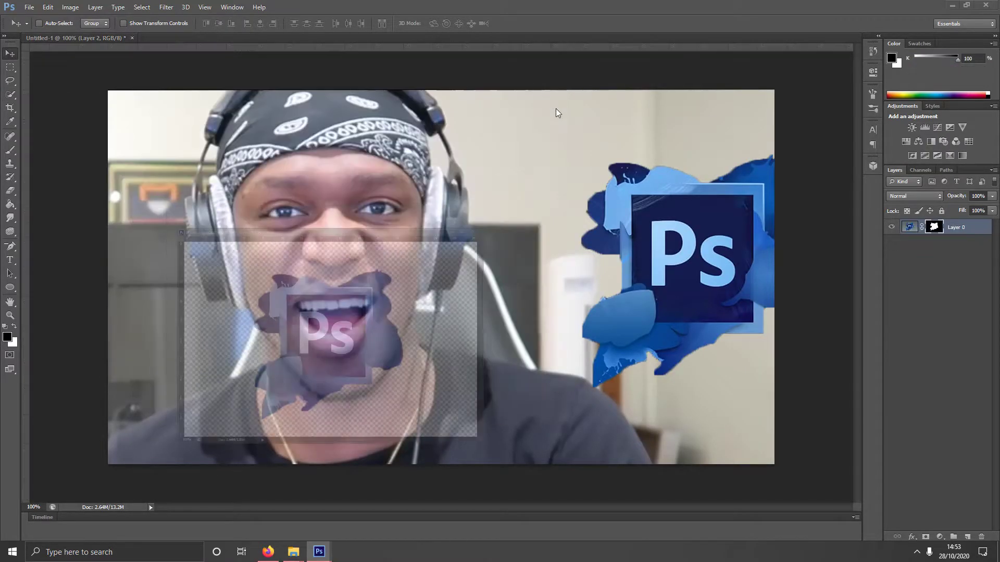
# - Enlarge the logo and place it on the right side of the thumbnail
pyautogui.moveTo(714, 247); pyautogui.dragTo(613, 232)
pyautogui.hotkey('ctrl', 't')
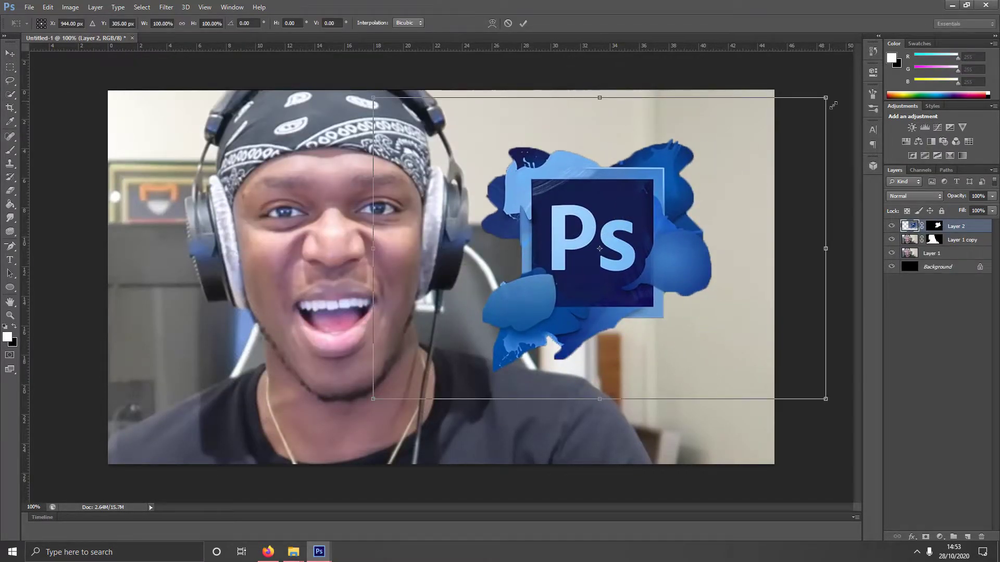
pyautogui.moveTo(833, 105); pyautogui.dragTo(893, 52)
pyautogui.moveTo(694, 141); pyautogui.dragTo(615, 202)
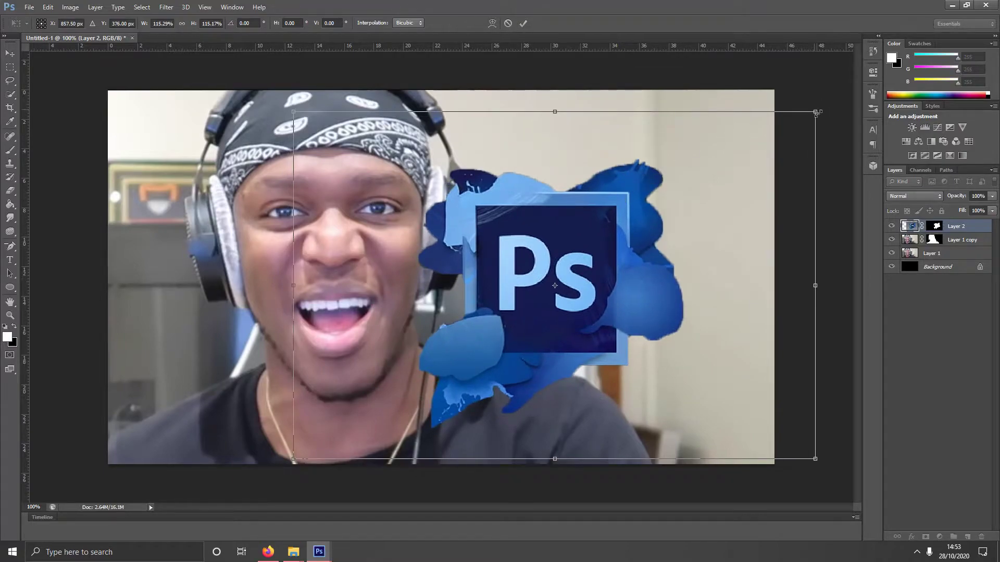
pyautogui.moveTo(816, 113); pyautogui.dragTo(849, 72)
pyautogui.moveTo(672, 127); pyautogui.dragTo(703, 128)
pyautogui.press('Return')
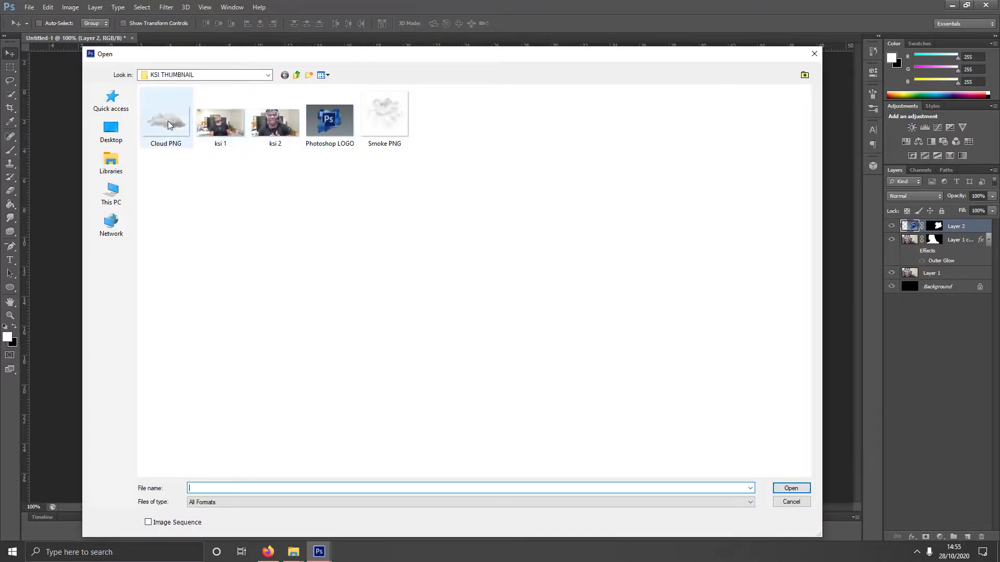
# - Open Cloud PNG and drag it into the thumbnail as Layer 3
pyautogui.doubleClick(178, 131)
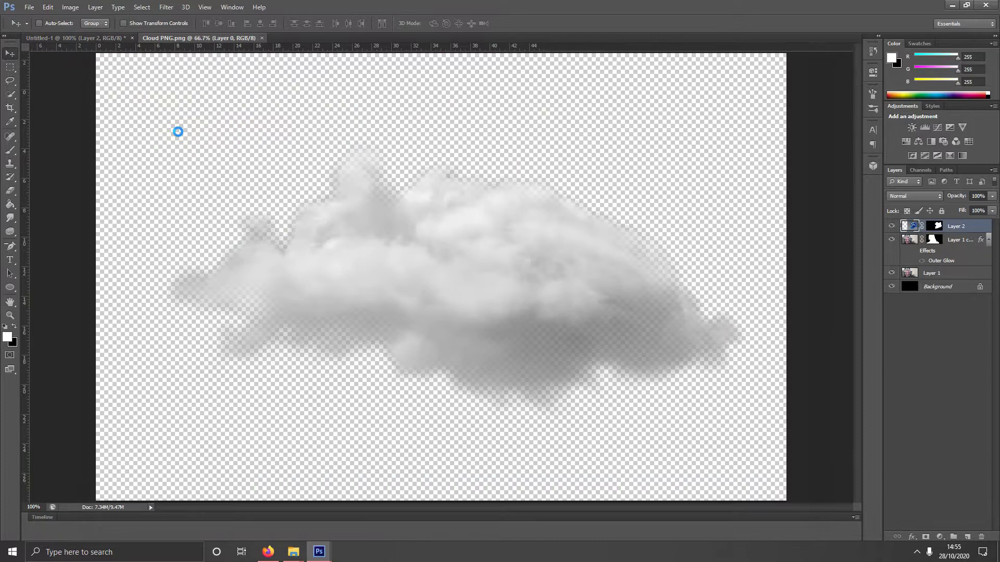
pyautogui.moveTo(182, 45); pyautogui.dragTo(150, 175)
pyautogui.moveTo(415, 368); pyautogui.dragTo(388, 333)
# - Shrink the cloud and rotate it about 34° counterclockwise along the left edge
pyautogui.hotkey('ctrl', 't')
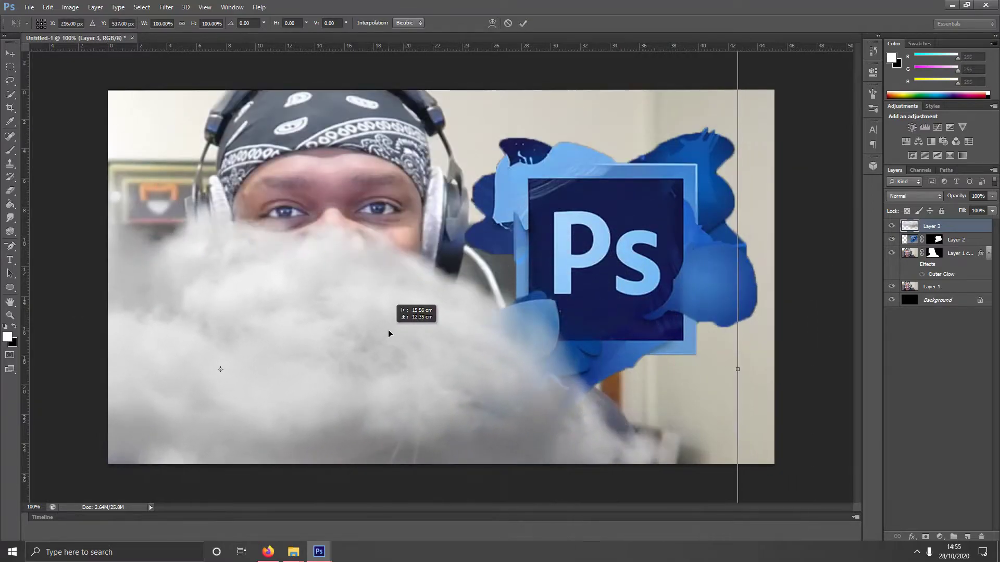
pyautogui.moveTo(590, 157); pyautogui.dragTo(571, 174)
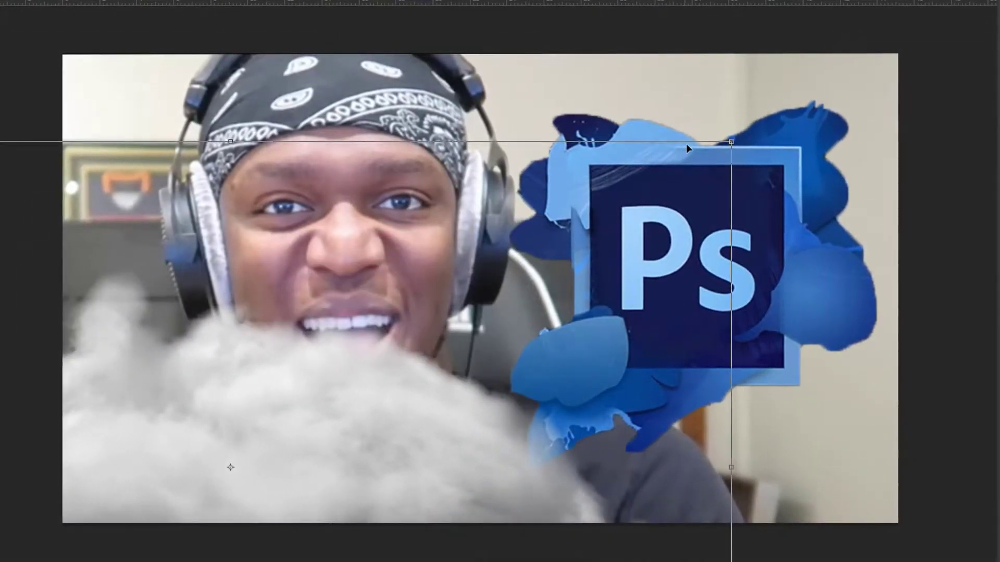
pyautogui.moveTo(734, 142); pyautogui.dragTo(564, 212)
pyautogui.moveTo(383, 359); pyautogui.dragTo(302, 386)
pyautogui.moveTo(421, 279); pyautogui.dragTo(342, 383)
pyautogui.moveTo(594, 229); pyautogui.dragTo(68, 296)
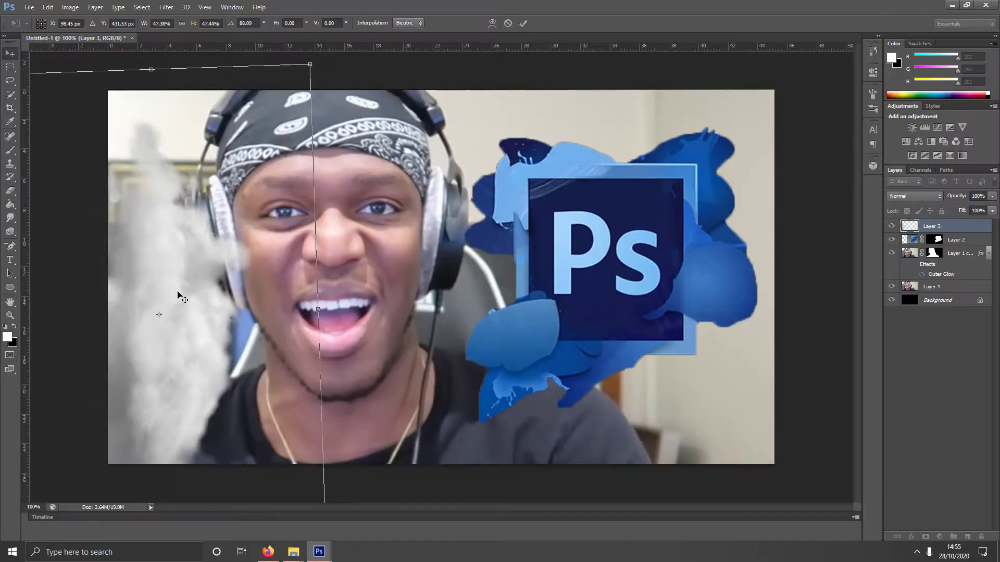
pyautogui.press('Return')
# - Duplicate the cloud layer and rotate the copy flat along the bottom edge
pyautogui.rightClick(970, 229)
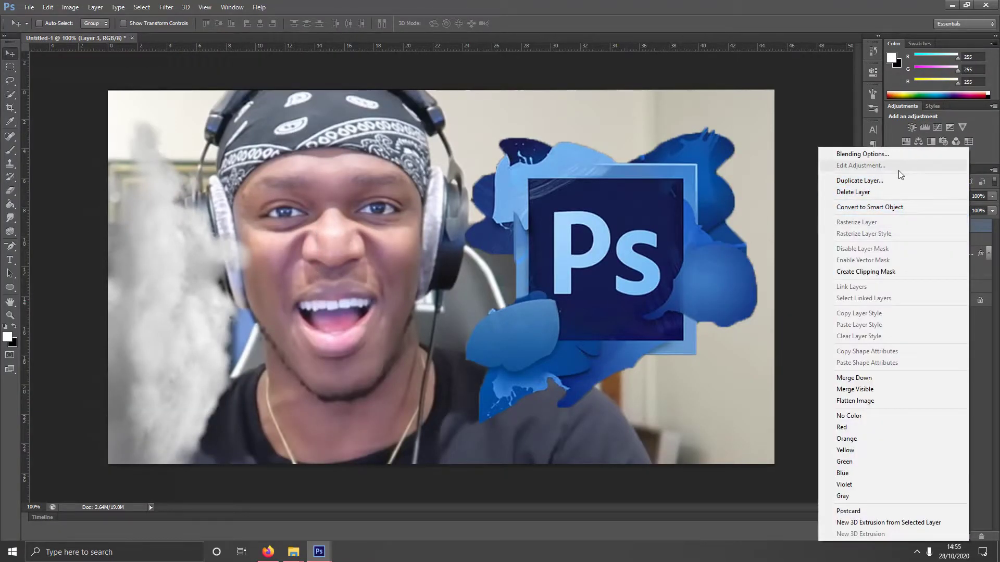
pyautogui.click(898, 172)
pyautogui.click(588, 168)
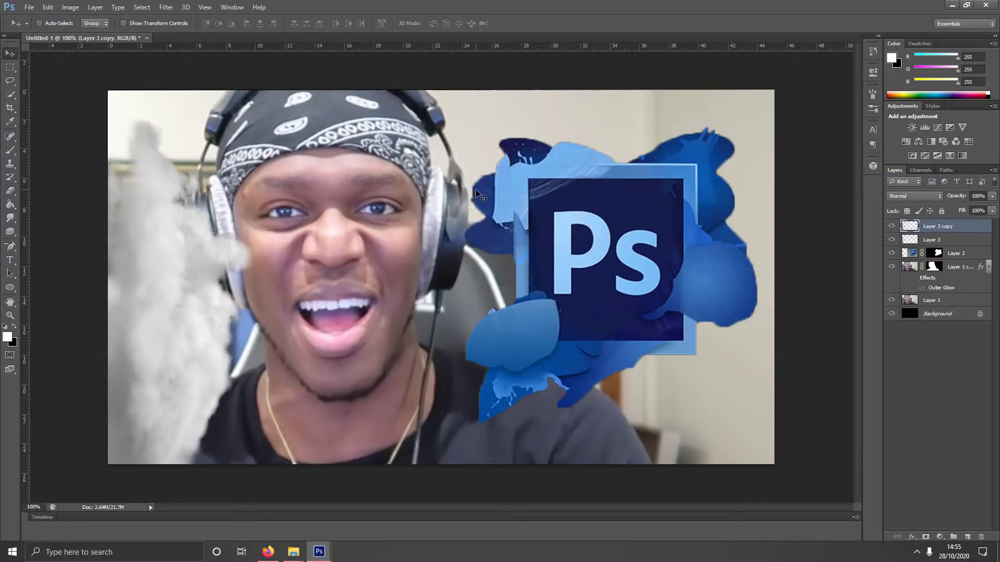
pyautogui.hotkey('ctrl', 't')
pyautogui.moveTo(479, 196); pyautogui.dragTo(200, 120)
pyautogui.moveTo(224, 271); pyautogui.dragTo(417, 475)
pyautogui.moveTo(661, 427); pyautogui.dragTo(655, 355)
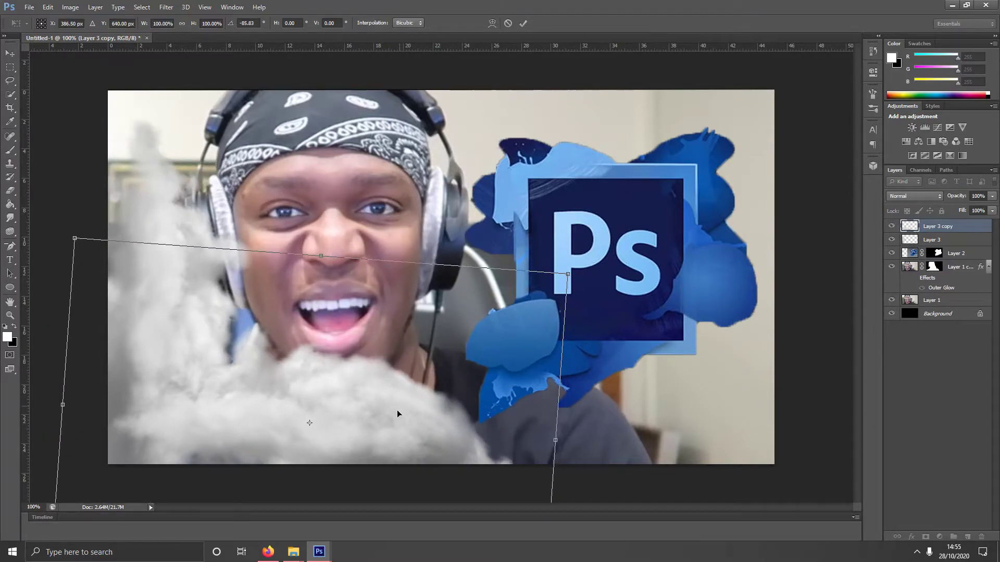
pyautogui.press('Return')
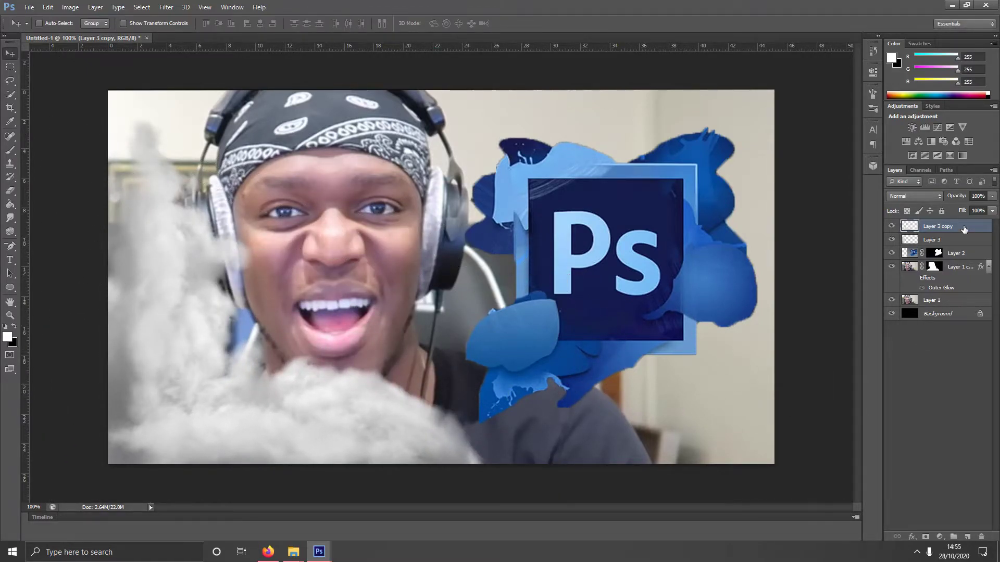
# - Make Layer 3 copy 2 and copy 3, spreading them right along the bottom
pyautogui.rightClick(963, 229)
pyautogui.click(878, 181)
pyautogui.press('Return')
pyautogui.moveTo(359, 390); pyautogui.dragTo(651, 393)
pyautogui.rightClick(950, 233)
pyautogui.click(863, 195)
pyautogui.click(587, 171)
pyautogui.moveTo(583, 385); pyautogui.dragTo(752, 352)
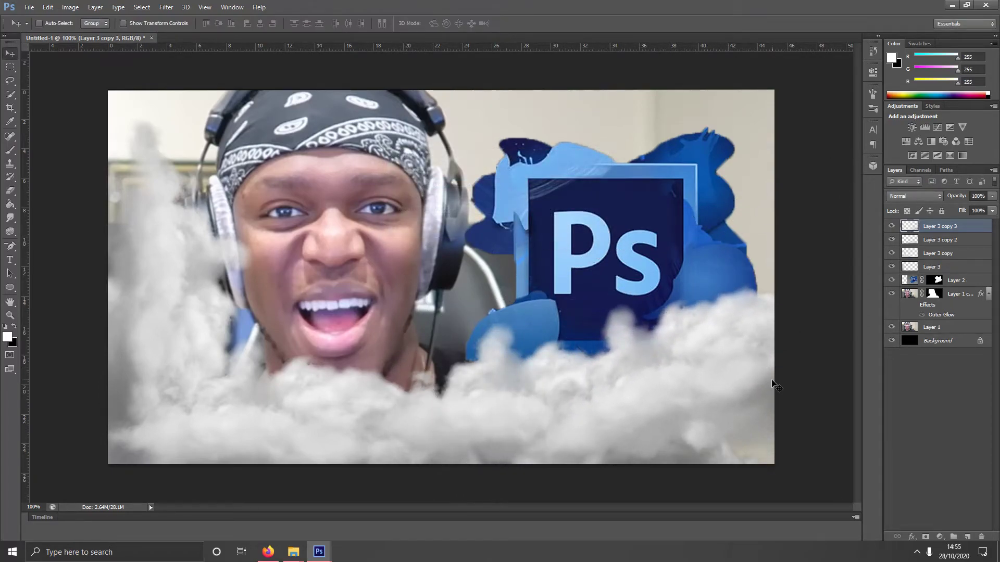
pyautogui.moveTo(775, 386); pyautogui.dragTo(774, 397)
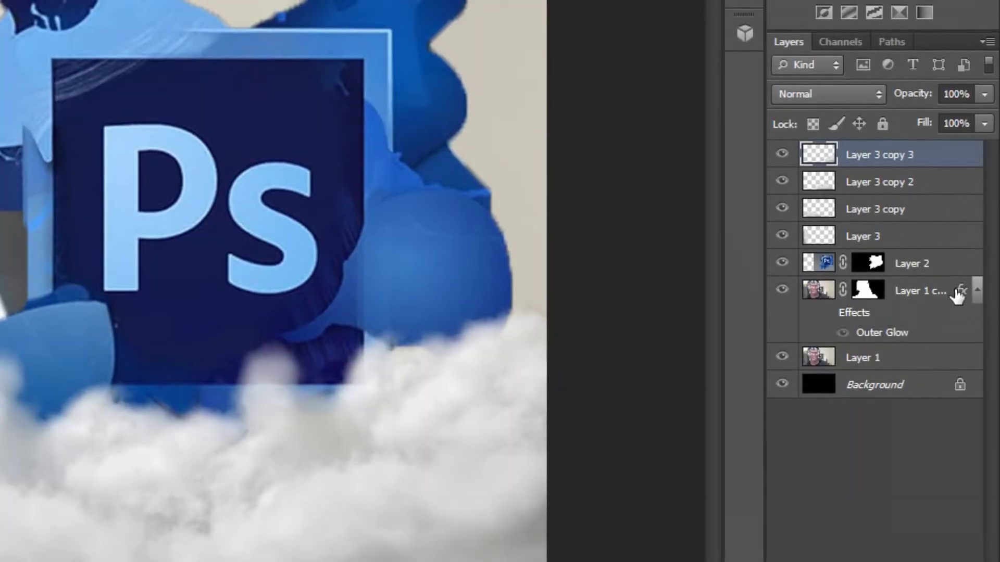
# - Move Layer 2 and Layer 1 copy above the clouds, then select the desktop KSI THUMBNAIL folder
pyautogui.moveTo(955, 264); pyautogui.dragTo(967, 159)
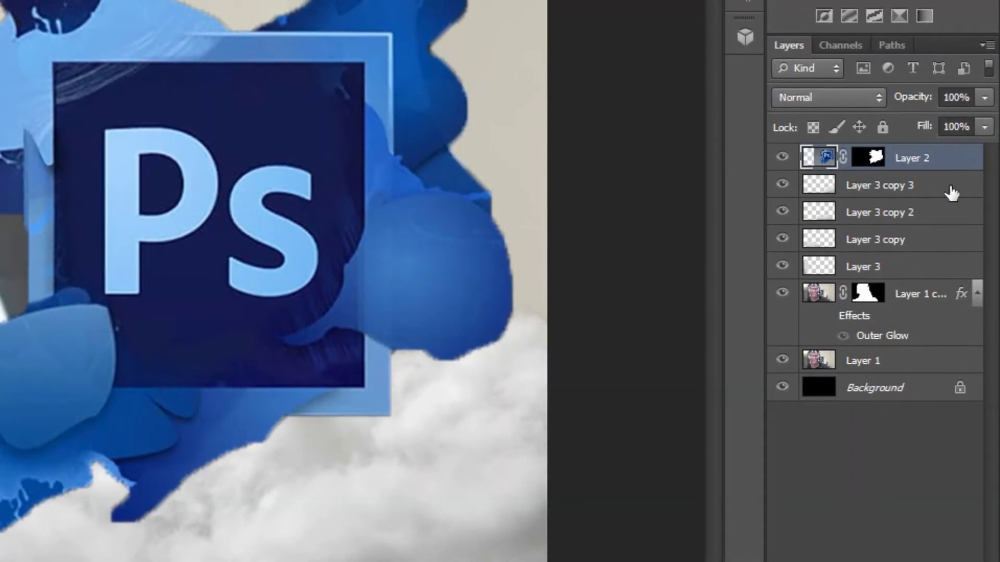
pyautogui.moveTo(928, 299); pyautogui.dragTo(945, 194)
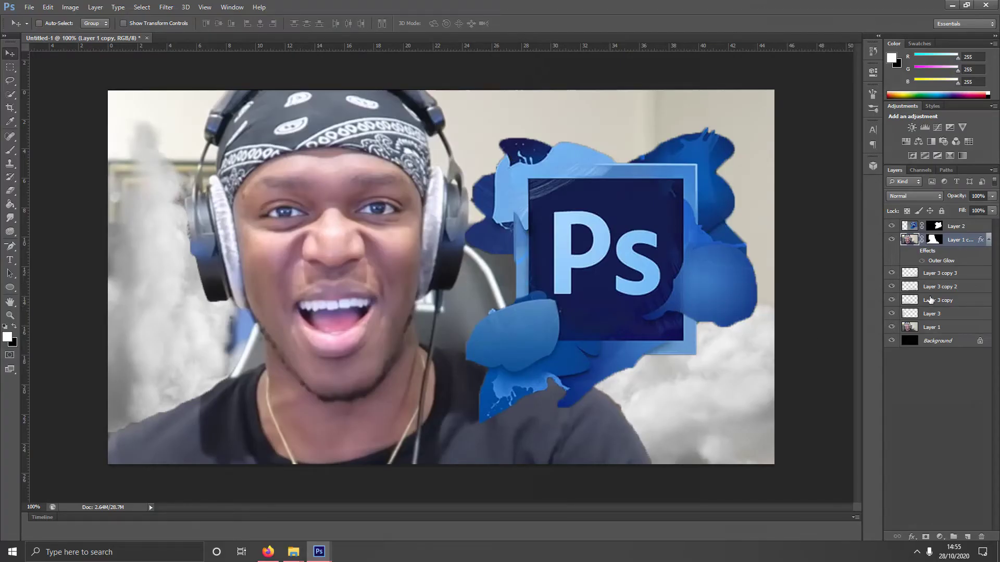
pyautogui.click(948, 304)
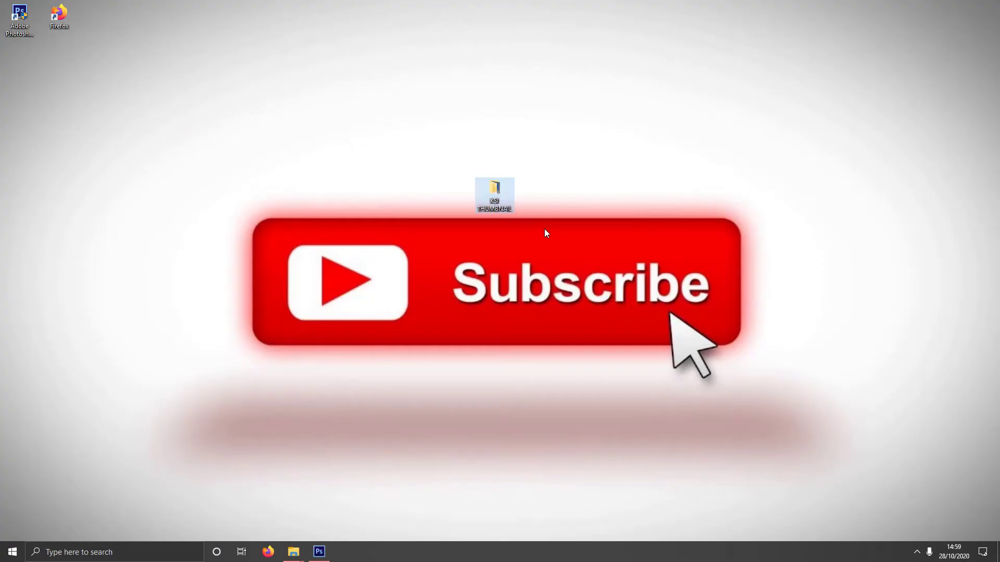
pyautogui.moveTo(540, 227); pyautogui.dragTo(444, 167)
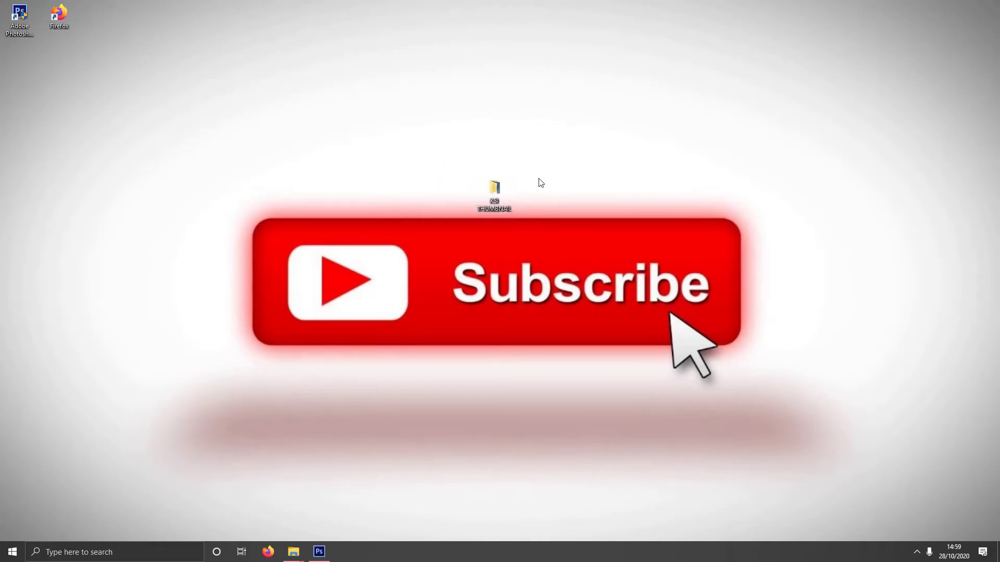